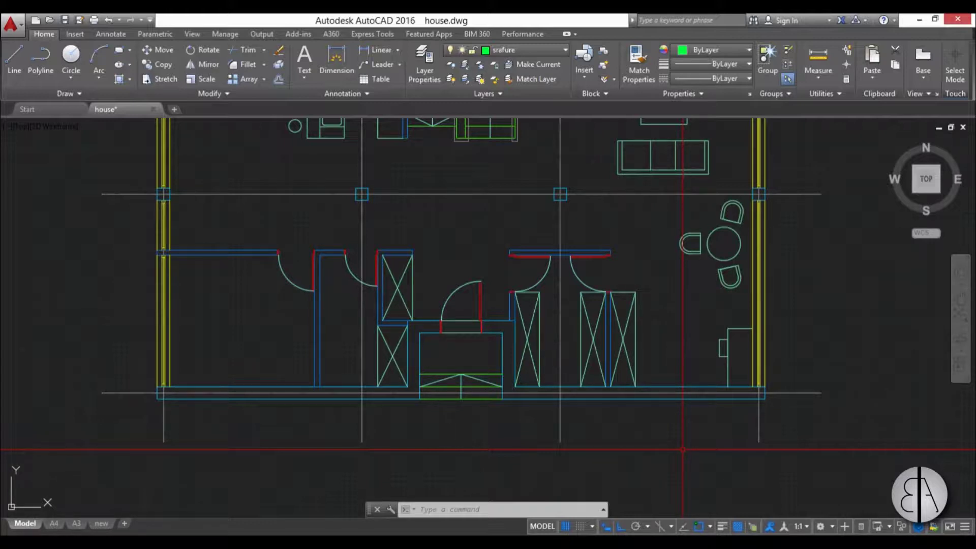
Start a hatch inside the outer half of the plan's bottom exterior wall, between its two rightmost grid lines.
middle_click_drag(630, 418, 642, 401)
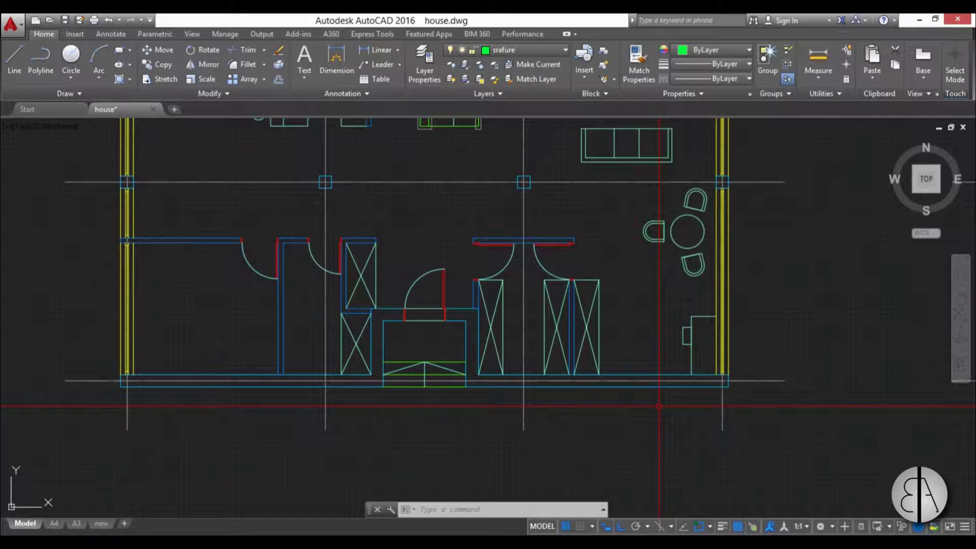
type("h")
key("Return")
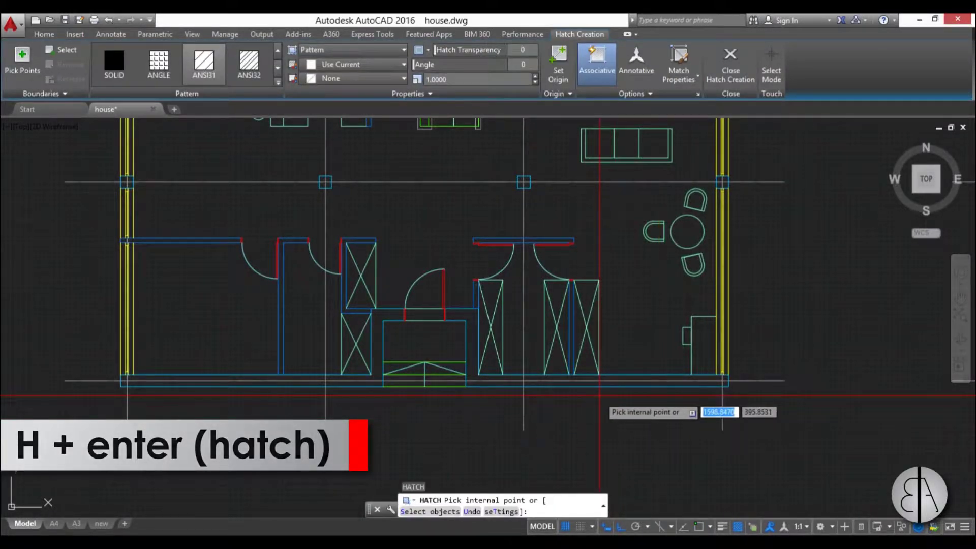
left_click(640, 341)
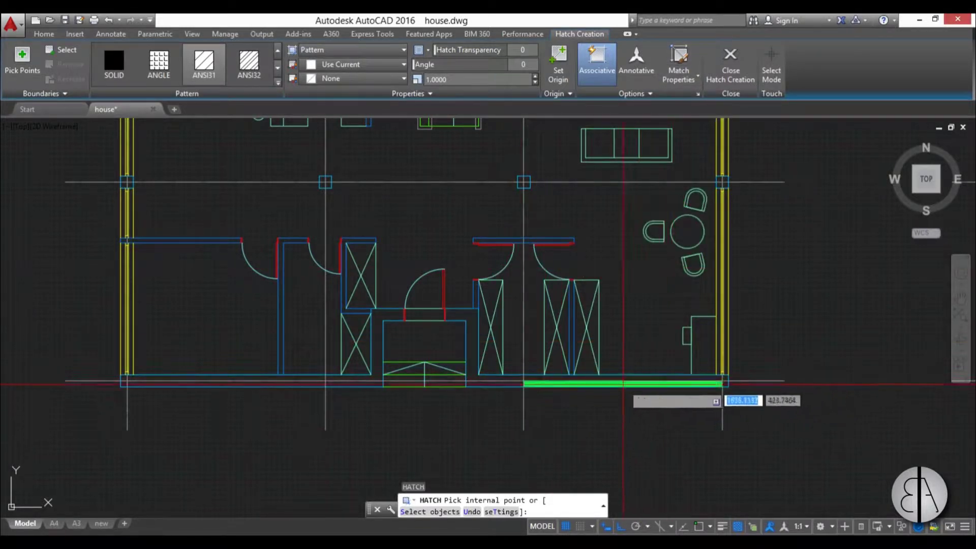
scroll(675, 385, "up", 5)
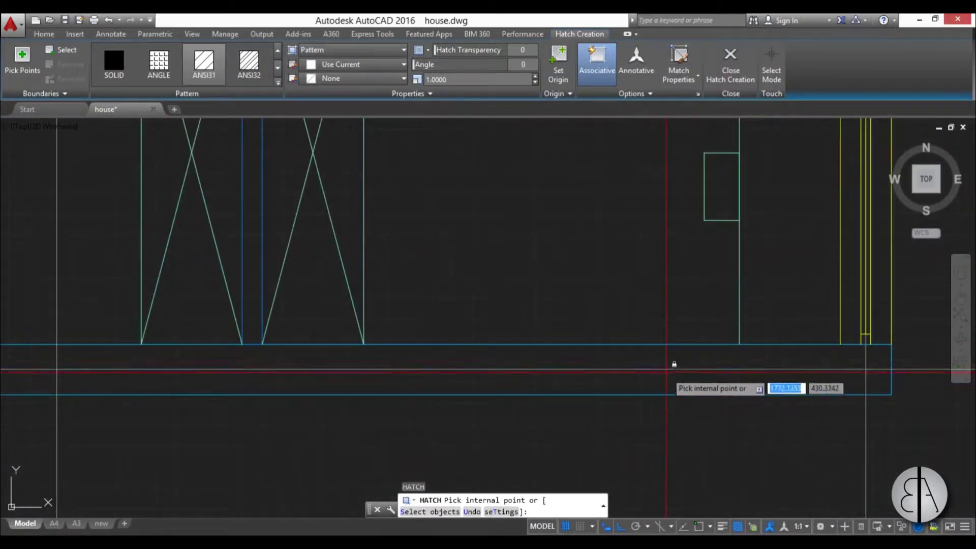
scroll(671, 365, "down", 3)
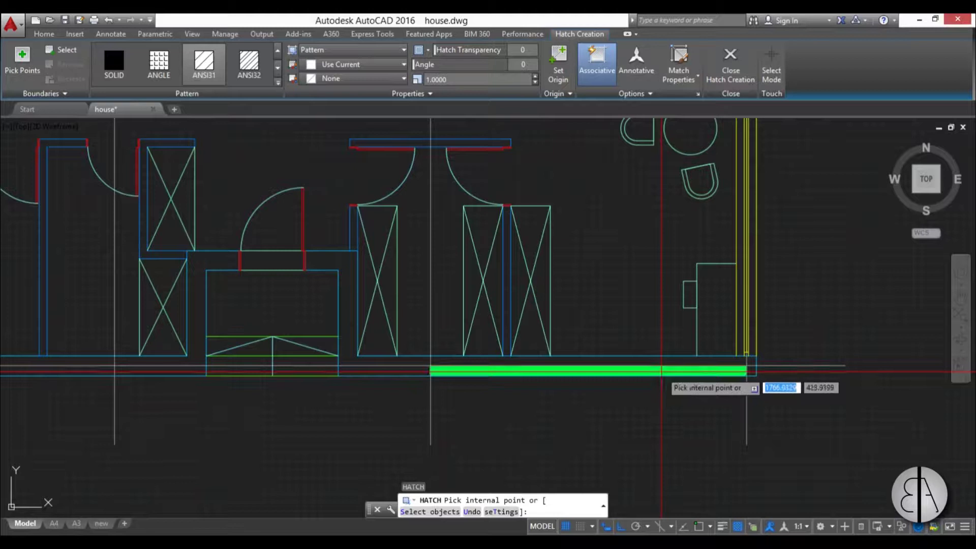
left_click(661, 372)
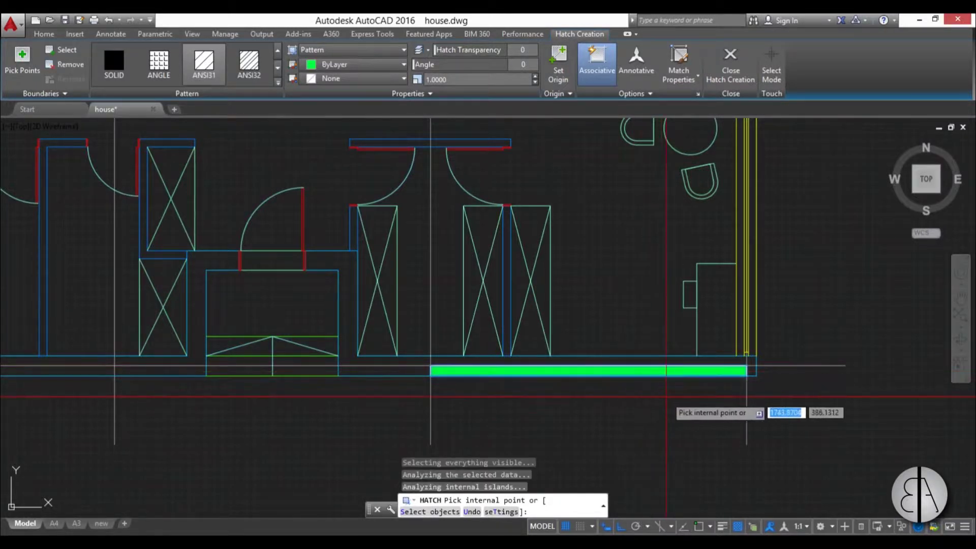
scroll(689, 376, "up", 4)
scroll(460, 386, "up", 2)
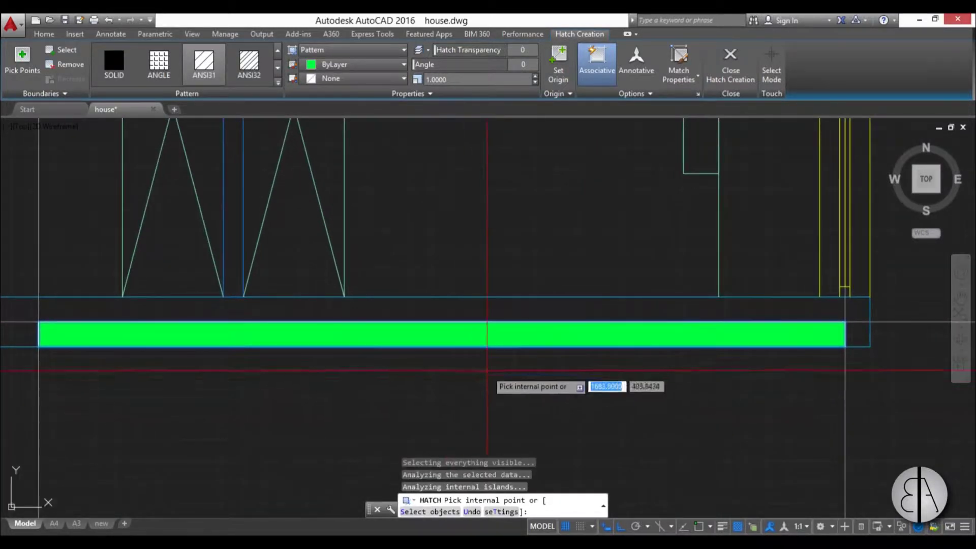
Give the wall hatch the ANSI37 pattern and a scale of 60.
left_click(208, 76)
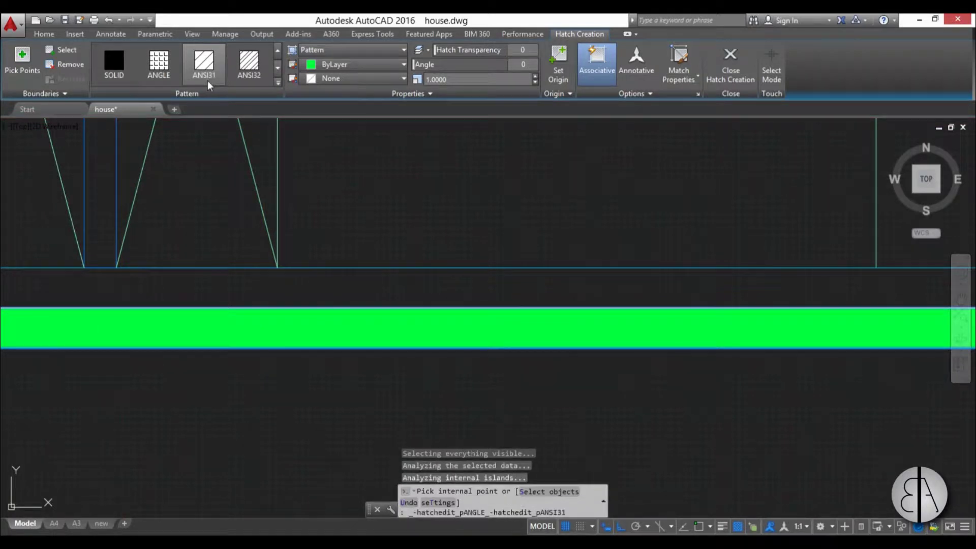
left_click(243, 73)
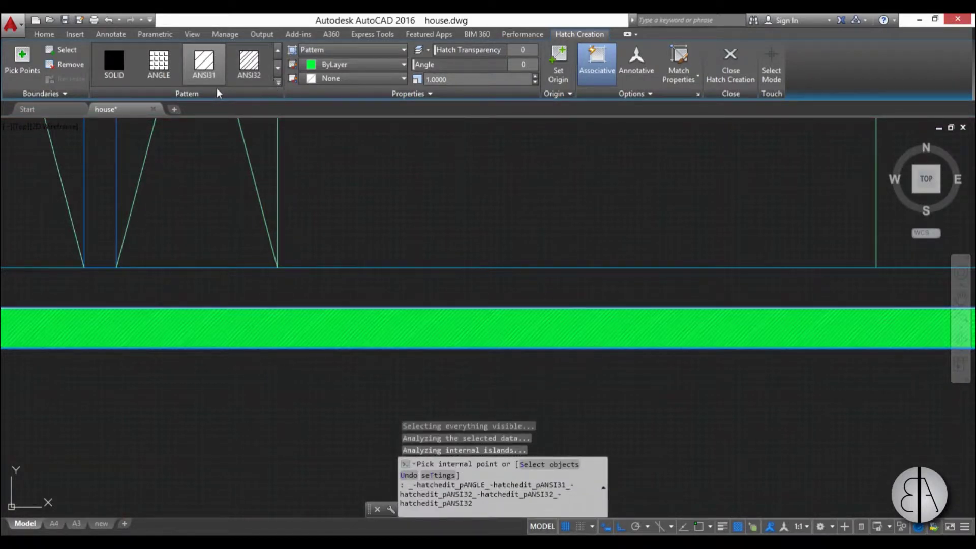
left_click(278, 83)
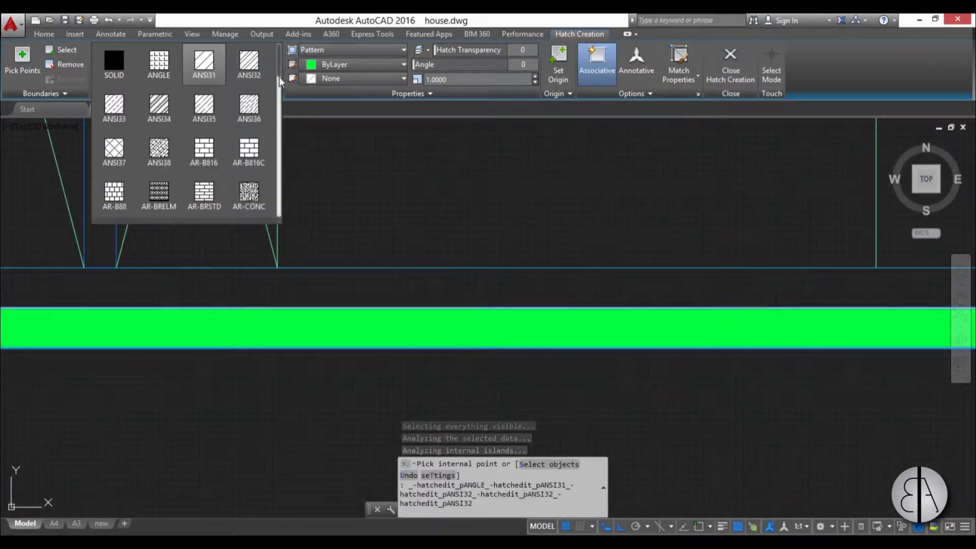
mouse_move(281, 71)
left_mouse_down()
mouse_move(277, 217)
mouse_move(270, 60)
left_mouse_up()
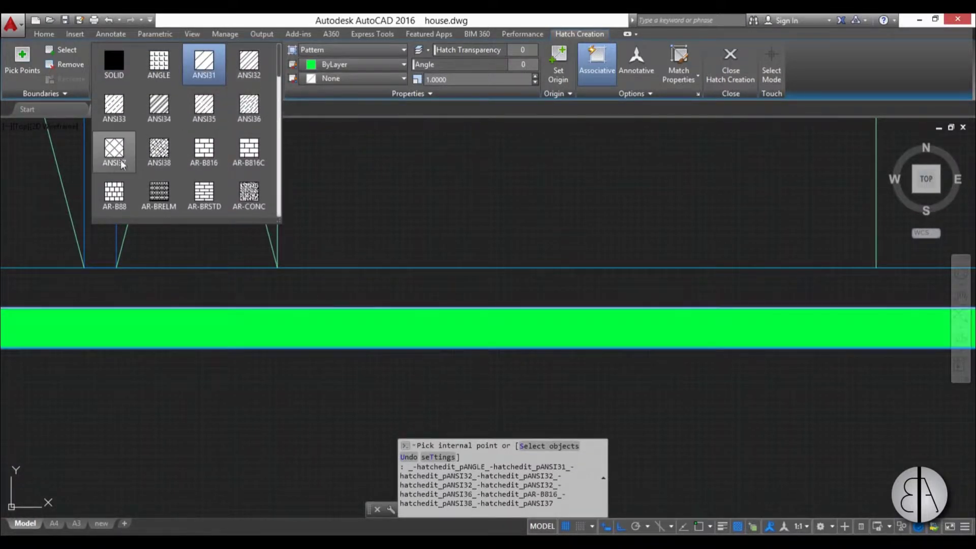
left_click(114, 148)
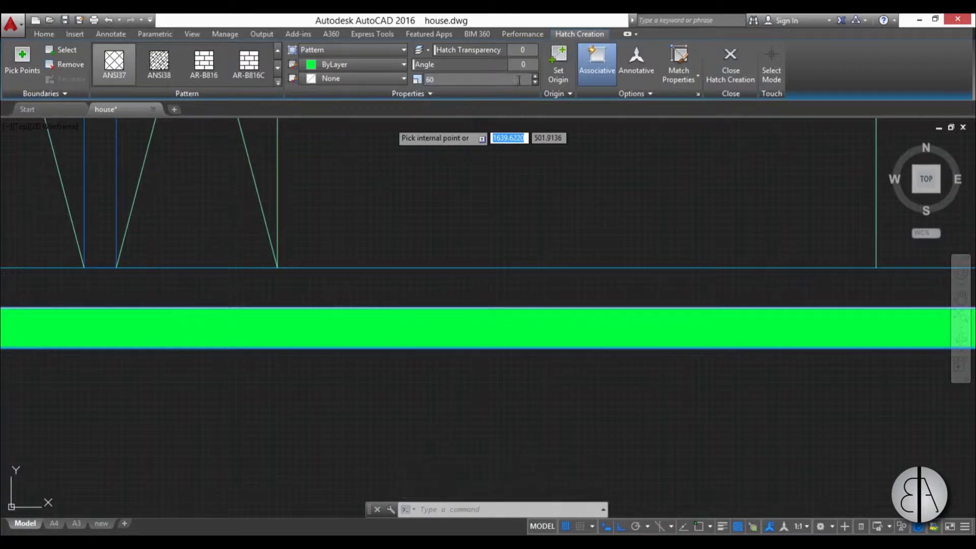
key("Return")
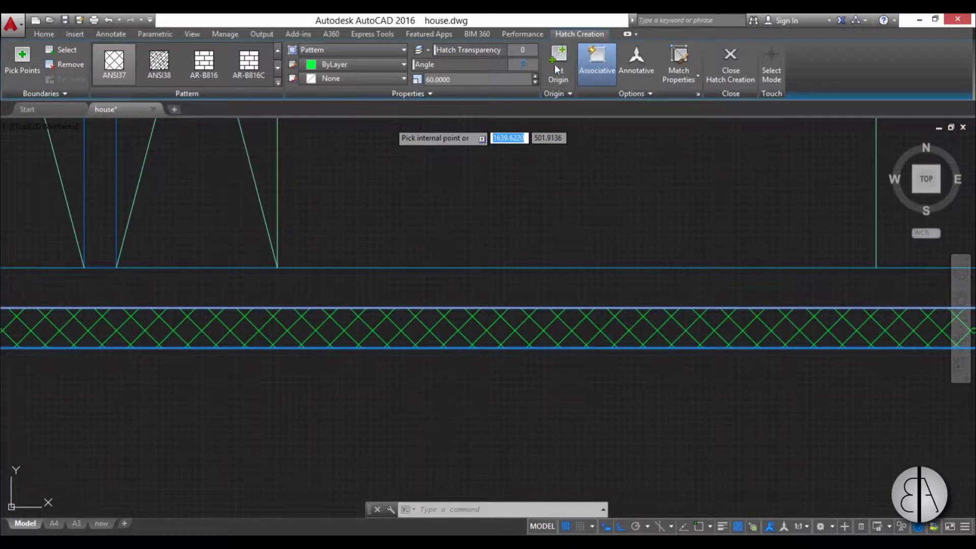
Try a hatch transparency of 50 and preview the SOLID pattern before choosing ANSI37 again.
mouse_move(411, 67)
left_mouse_down()
mouse_move(454, 68)
mouse_move(377, 68)
left_mouse_up()
left_click_drag(507, 52, 484, 53)
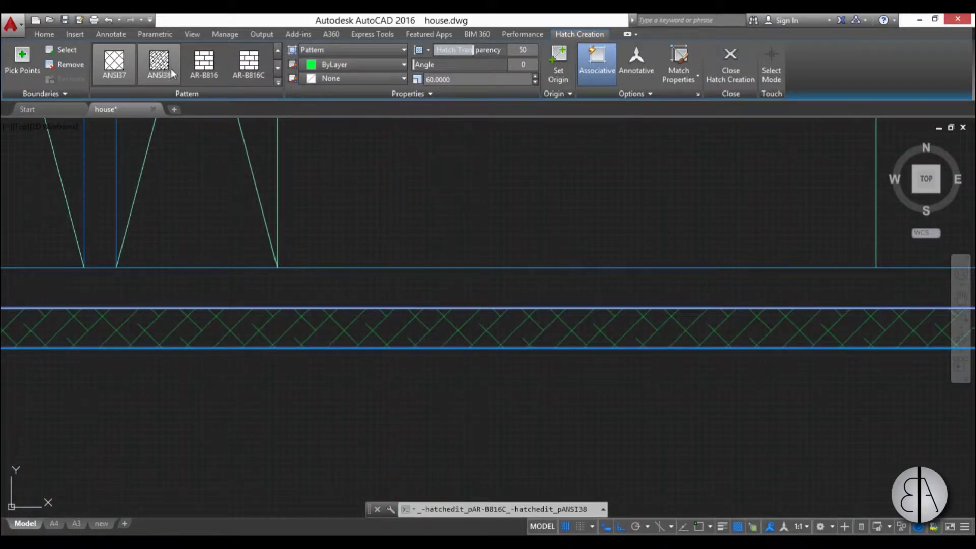
left_click(277, 82)
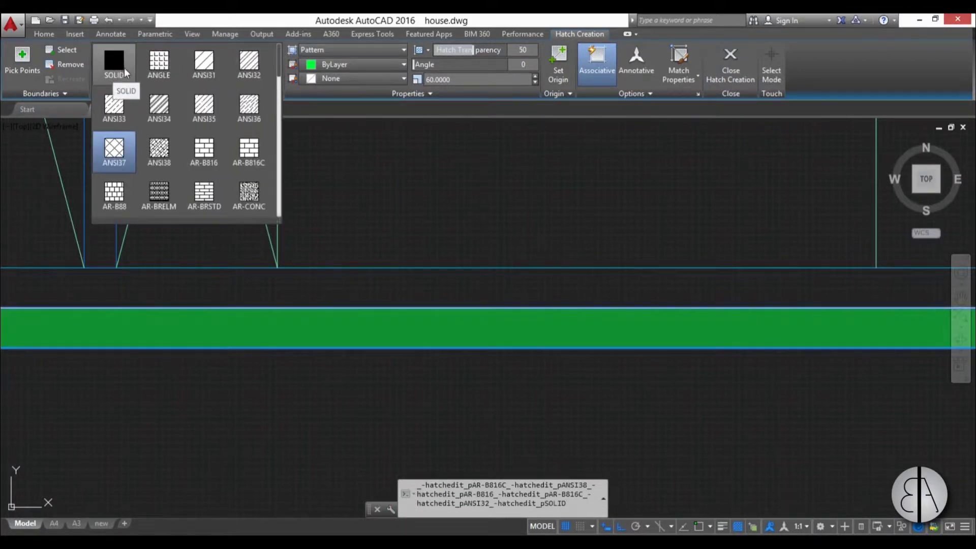
left_click(114, 150)
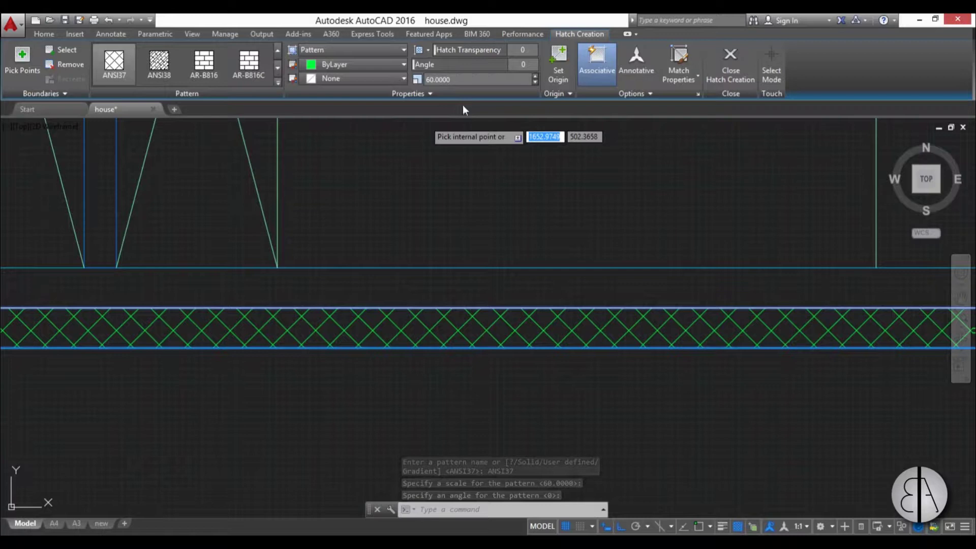
Add the inner half of the bottom-right wall, its corner pieces and the outer strip up to the entrance to the hatch.
scroll(460, 224, "down", 5)
middle_click_drag(452, 216, 452, 248)
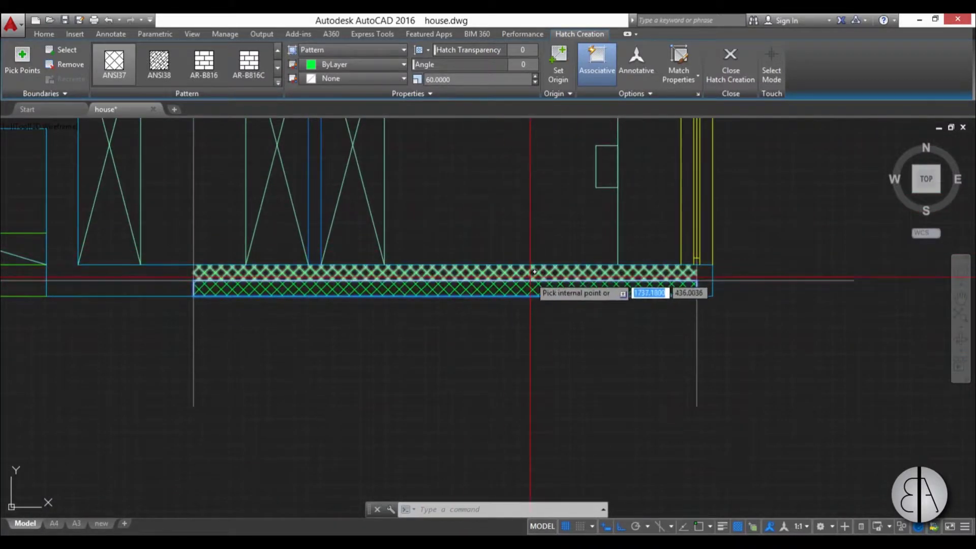
left_click(535, 272)
scroll(701, 283, "up", 2)
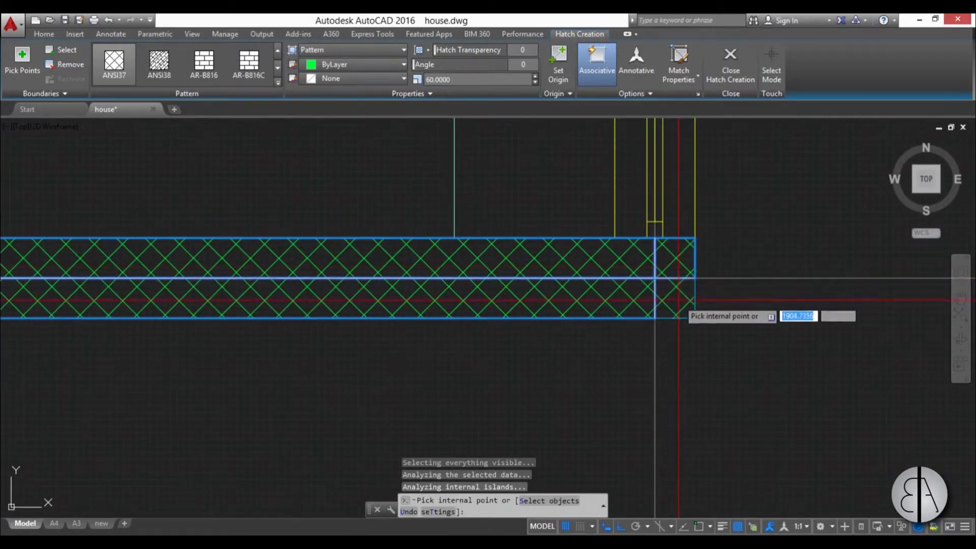
scroll(679, 300, "down", 4)
scroll(370, 293, "up", 4)
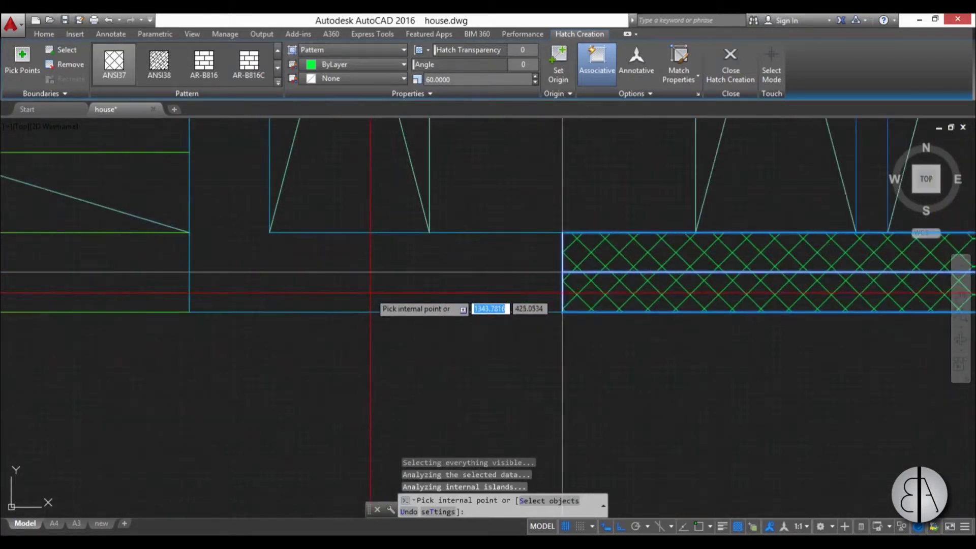
scroll(374, 269, "up", 4)
Try to add the inner wall strip between the entrance and the hatched right section while zoomed in close.
left_click(403, 240)
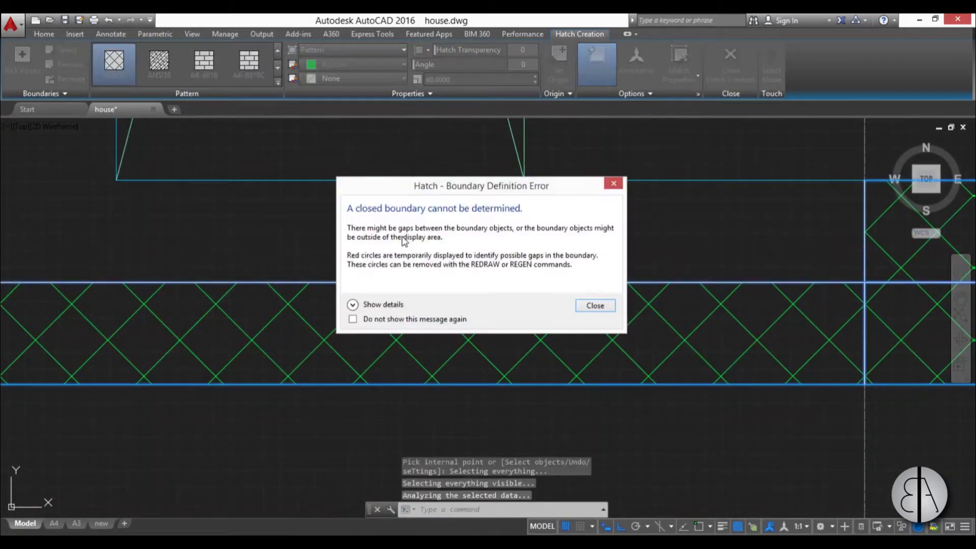
left_click_drag(492, 190, 500, 202)
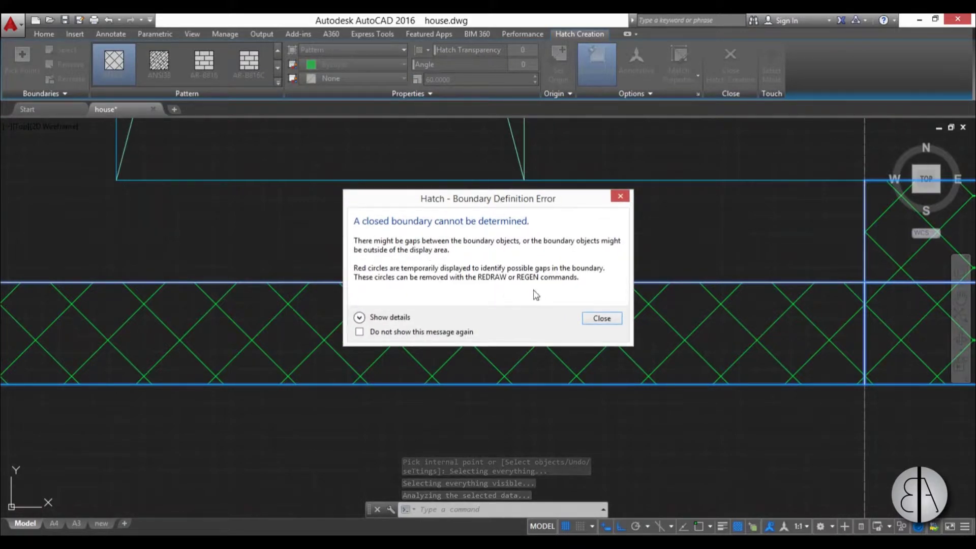
left_click(603, 318)
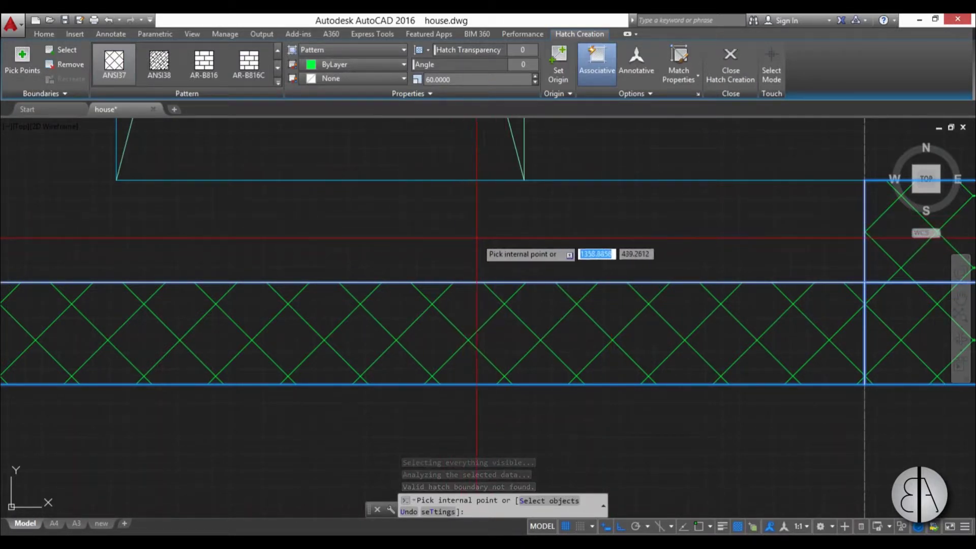
scroll(476, 238, "down", 6)
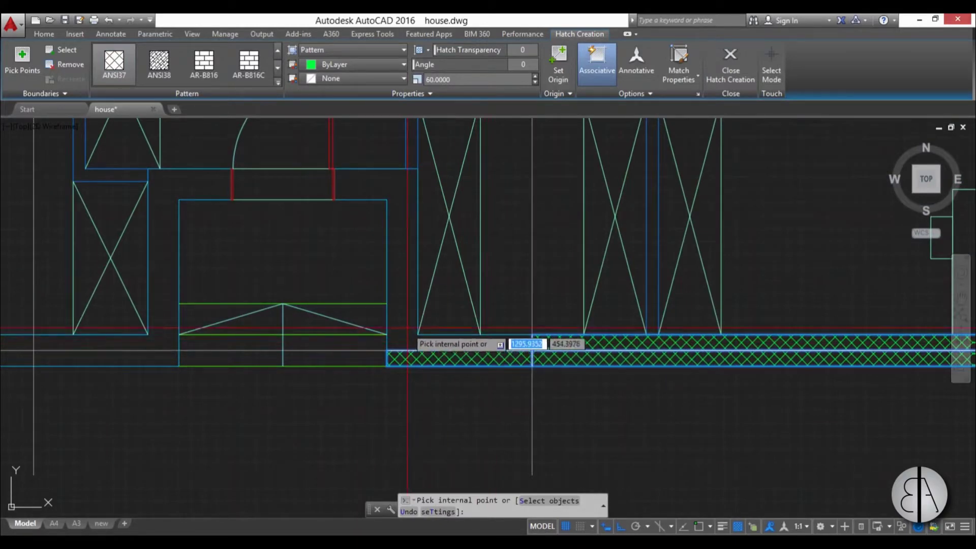
scroll(418, 338, "up", 8)
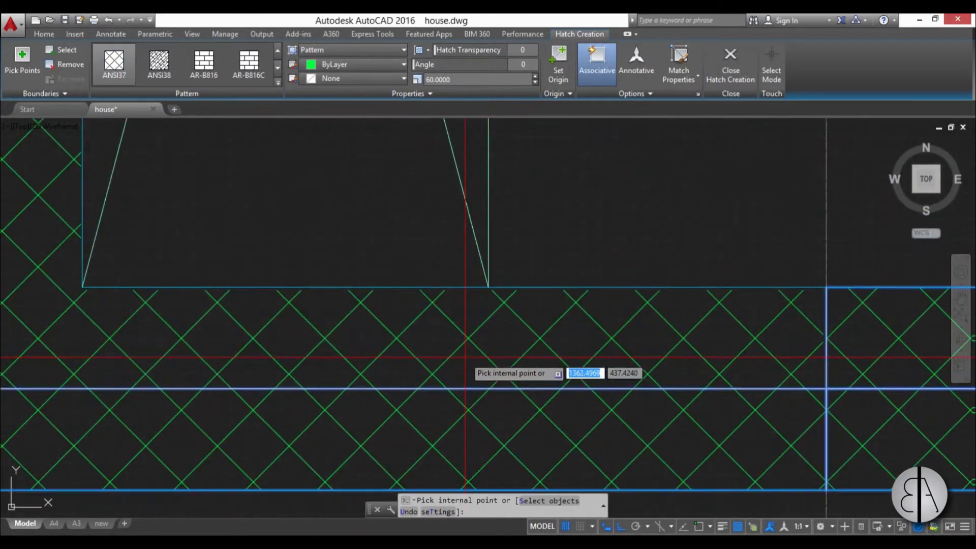
middle_click_drag(465, 357, 514, 303)
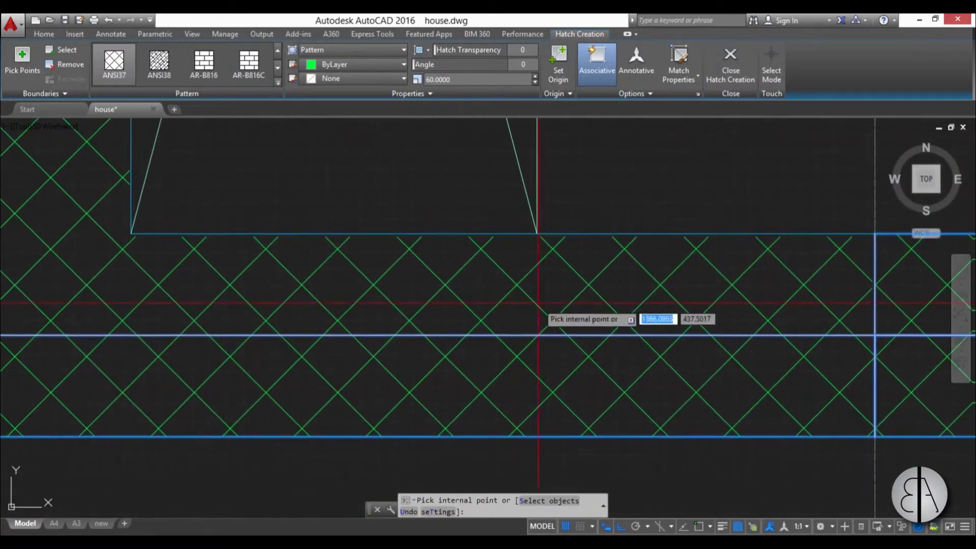
left_click(418, 316)
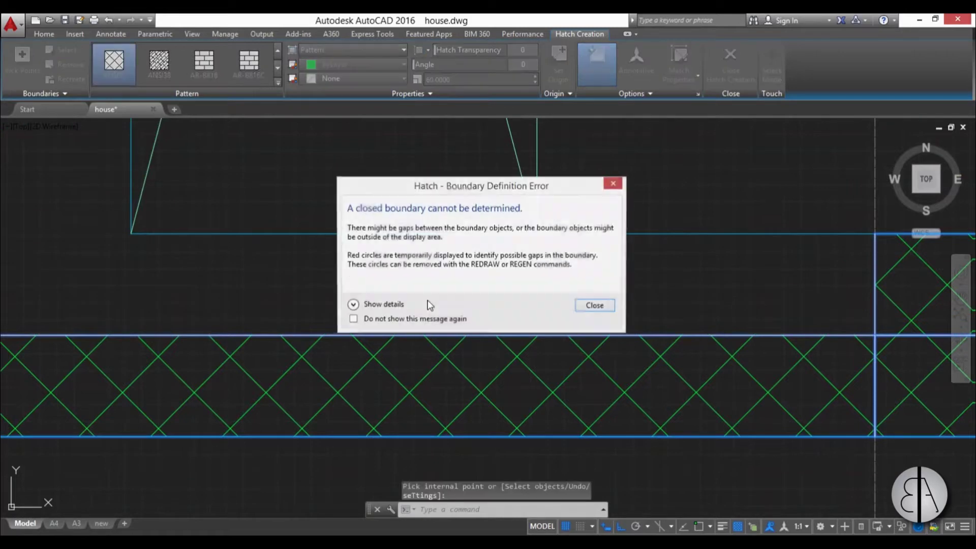
left_click(614, 182)
Add the walls on both sides of the recessed entrance to the hatch, with the whole boundary in view.
scroll(700, 302, "down", 4)
scroll(645, 356, "down", 4)
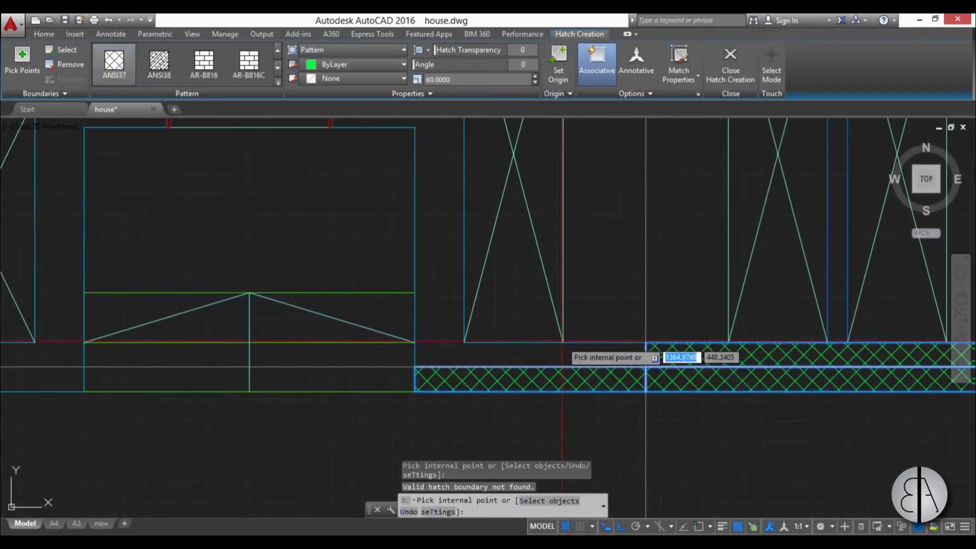
left_click(614, 358)
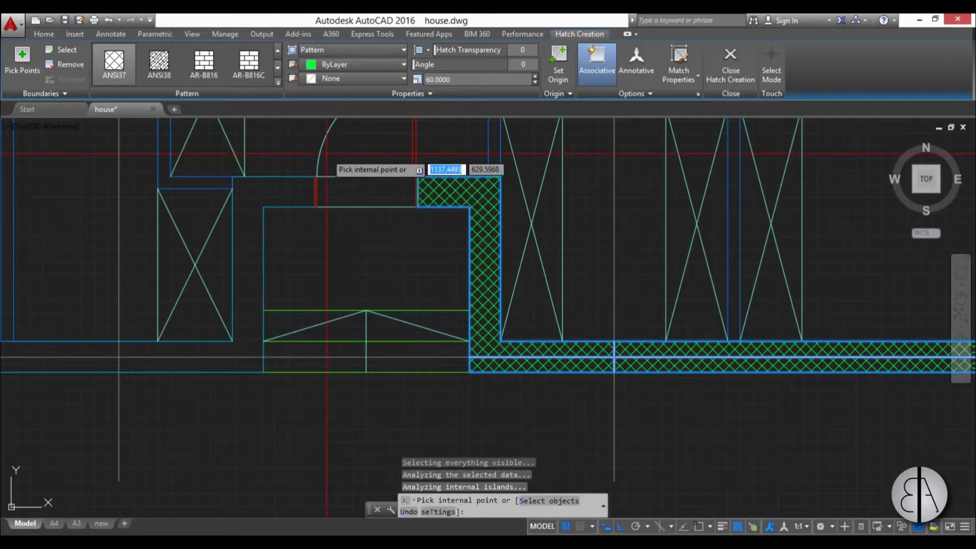
left_click(280, 192)
Add the bottom wall from the entrance to the plan's lower-left corner to the hatch and finish it.
middle_click_drag(356, 304, 649, 292)
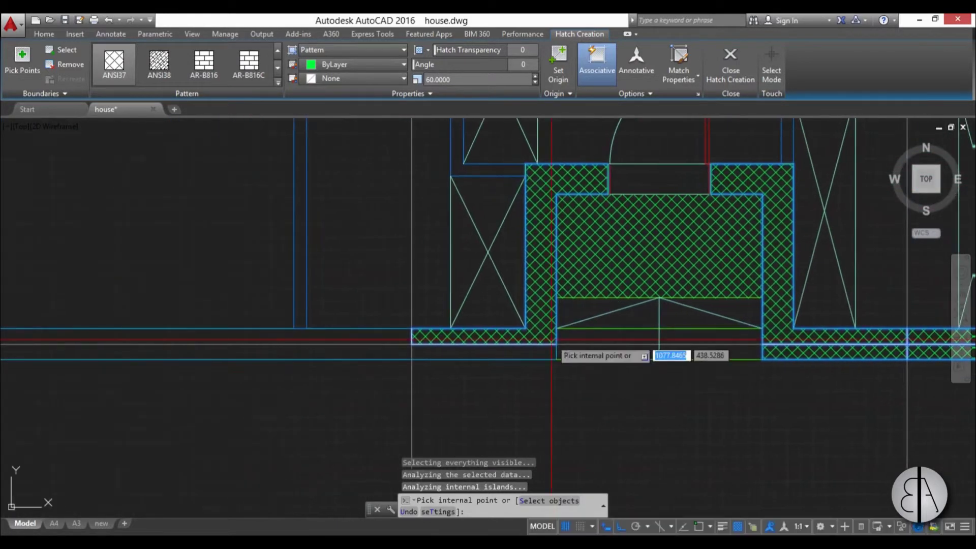
mouse_move(416, 359)
middle_mouse_down()
mouse_move(541, 364)
mouse_move(610, 351)
middle_mouse_up()
left_click(605, 349)
left_click(570, 333)
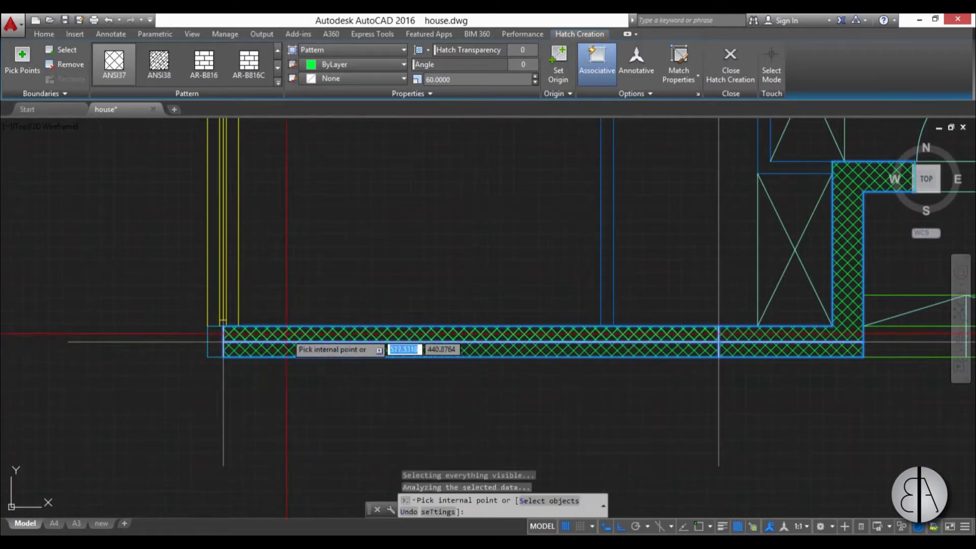
left_click(219, 350)
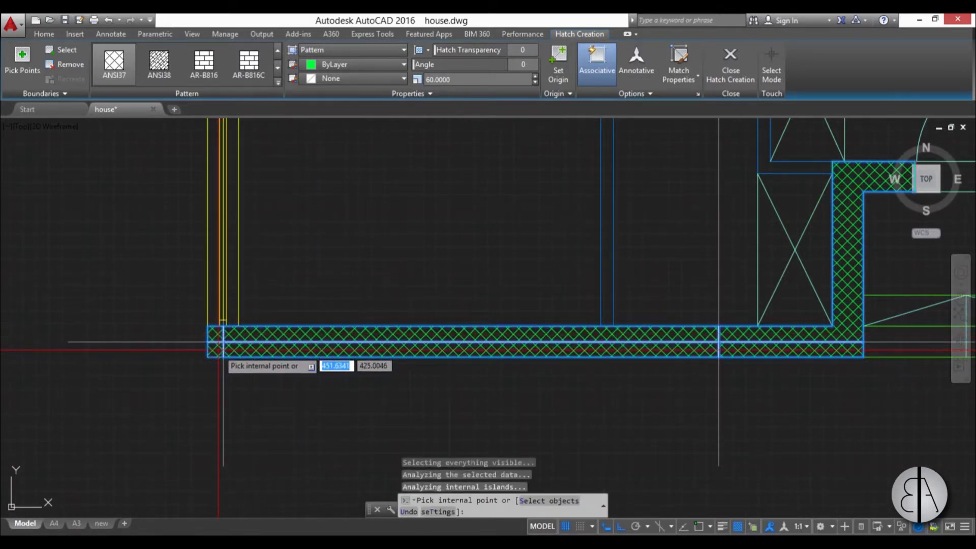
scroll(178, 328, "down", 2)
middle_click_drag(401, 331, 261, 331)
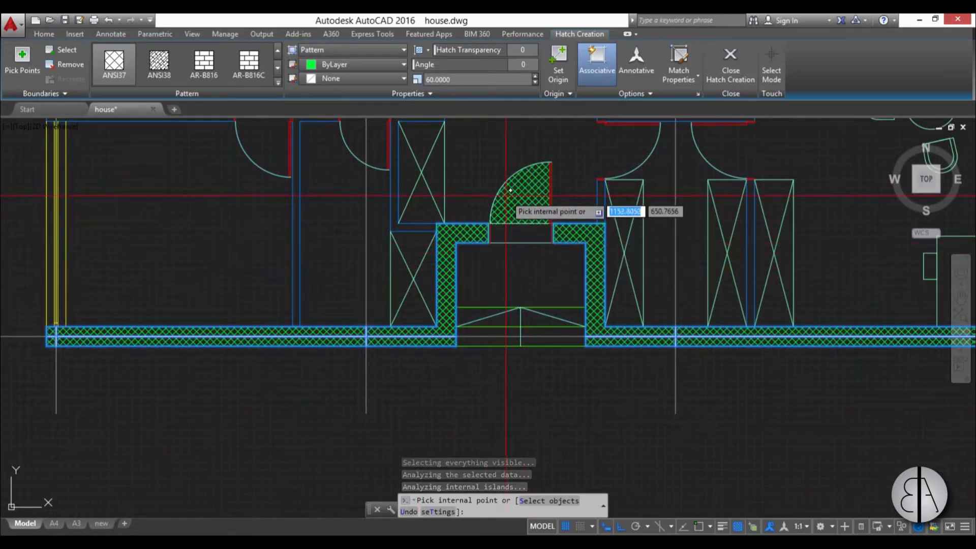
key("Escape")
Change the color of the finished wall hatch to red 205,32,39.
mouse_move(700, 350)
middle_mouse_down()
mouse_move(464, 349)
mouse_move(453, 313)
middle_mouse_up()
left_click(571, 297)
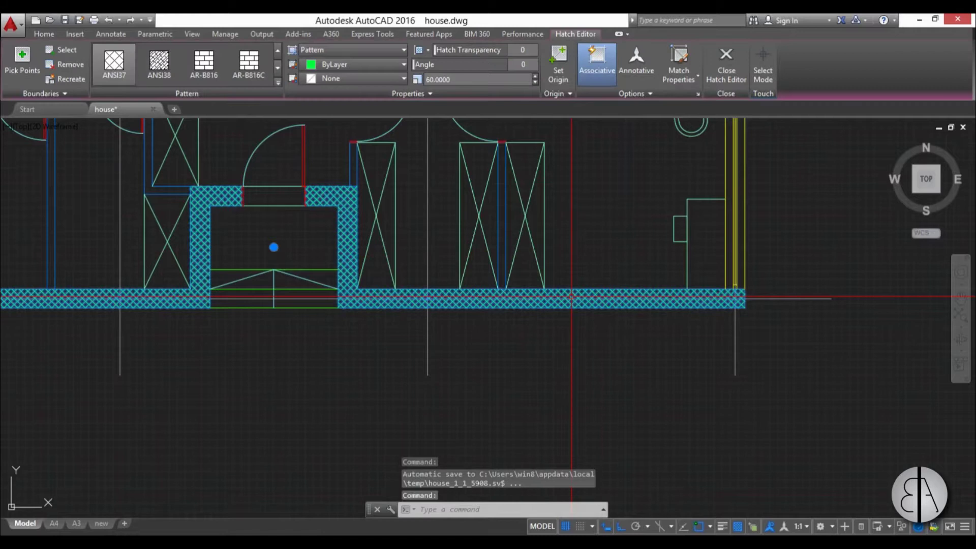
left_click(400, 64)
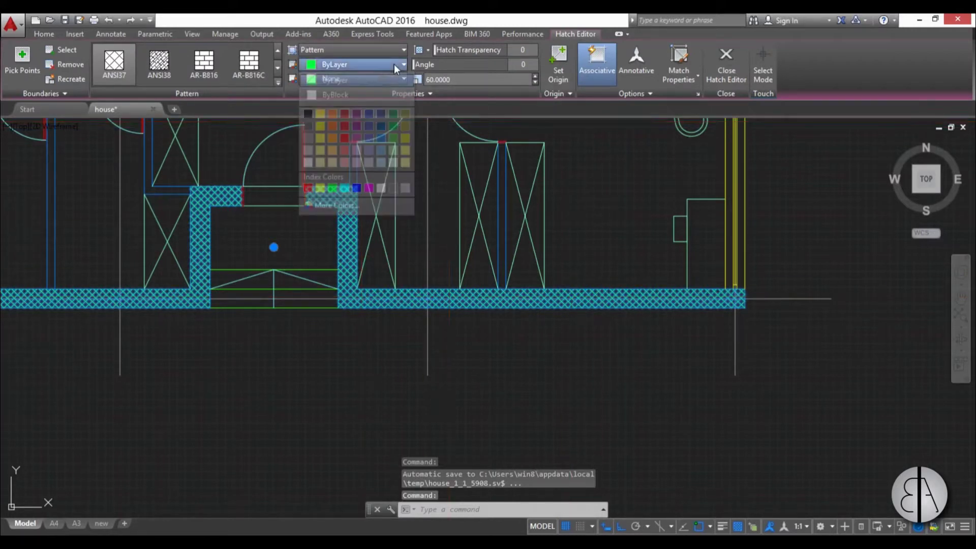
left_click(343, 126)
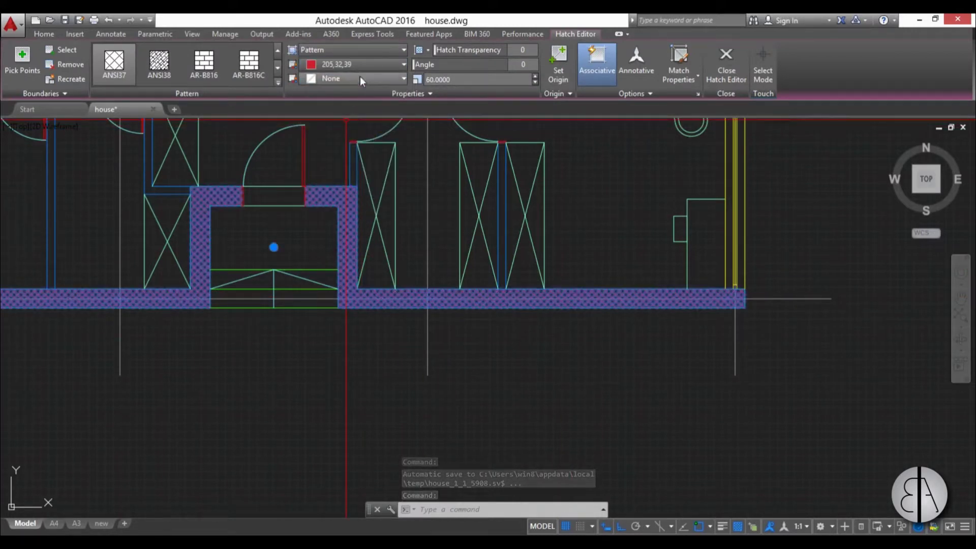
Set the wall hatch's color to ByLayer and turn off its associativity with the boundary.
left_click(345, 64)
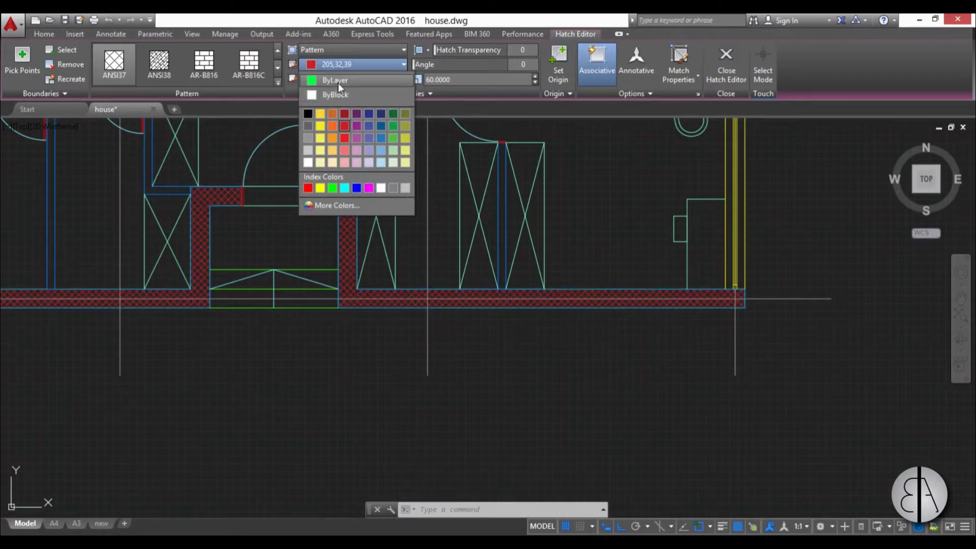
left_click(337, 81)
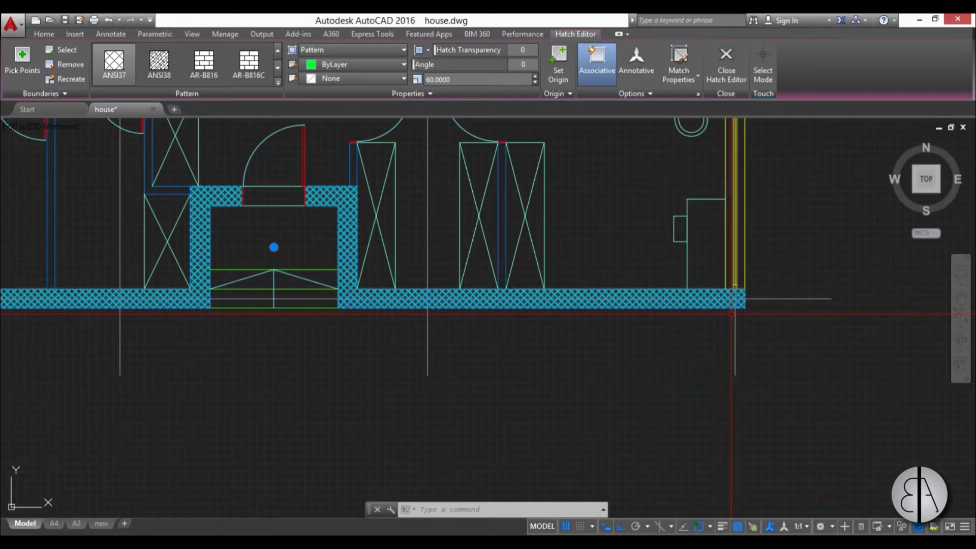
left_click(604, 70)
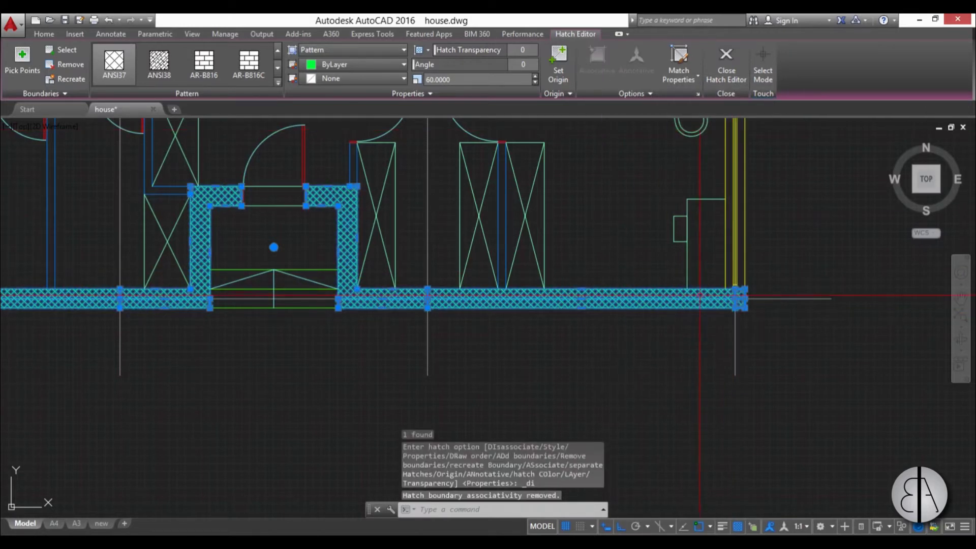
Stretch the upper half of the hatch's end edge inward to the vertical axis line at the plan's lower-right corner.
scroll(735, 297, "up", 4)
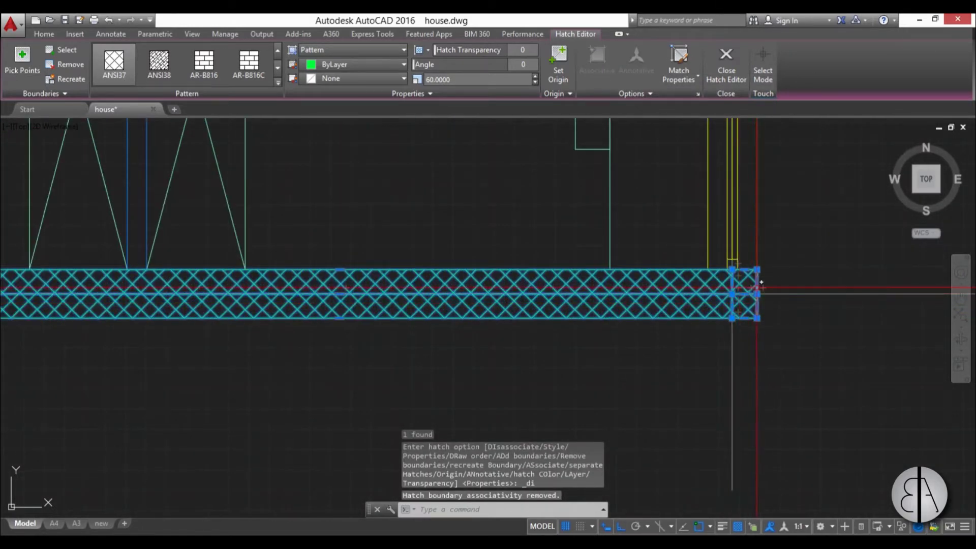
scroll(761, 282, "up", 4)
left_click(758, 282)
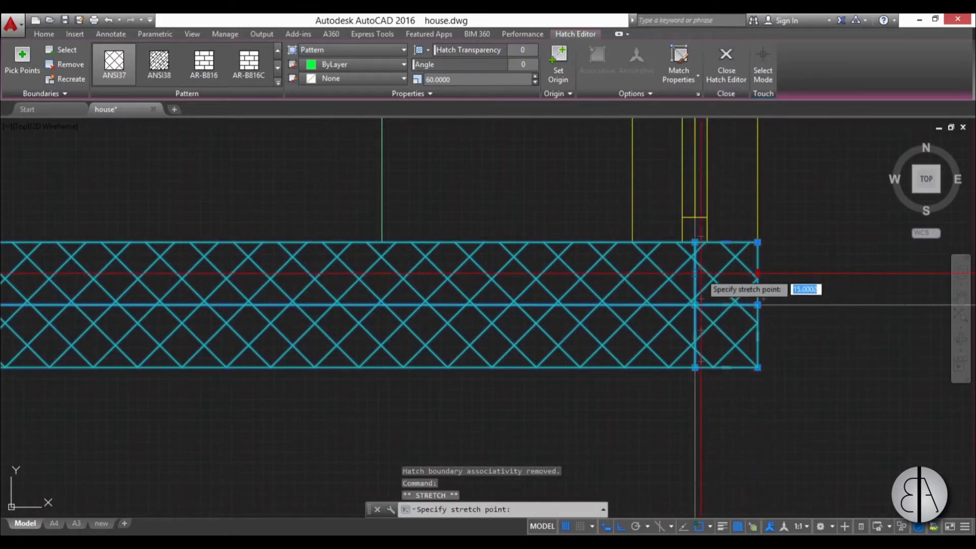
key("Down")
left_click(700, 282)
scroll(741, 281, "down", 4)
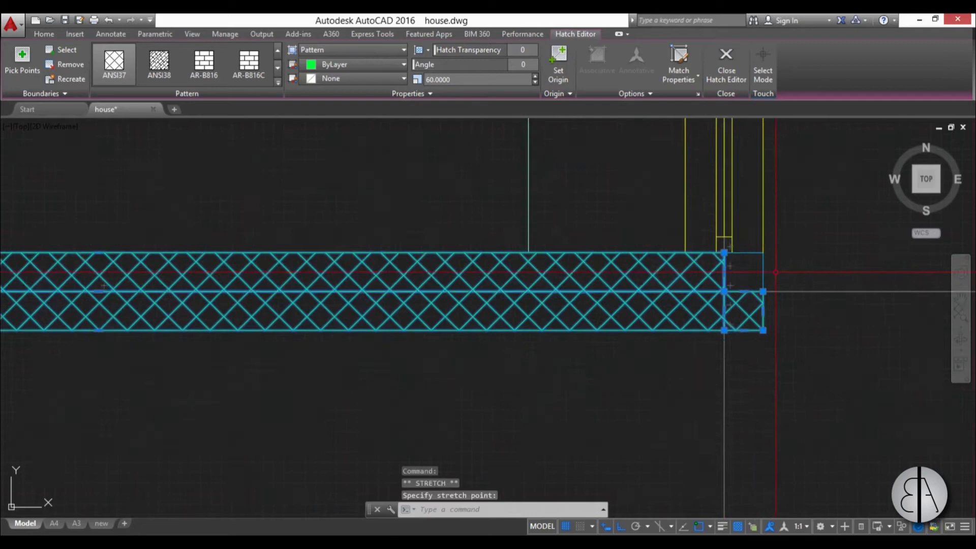
Stretch the upper edge of the hatch's rightmost wall section halfway down toward the wall's centerline, and deselect the hatch.
scroll(492, 261, "up", 2)
left_click(492, 260)
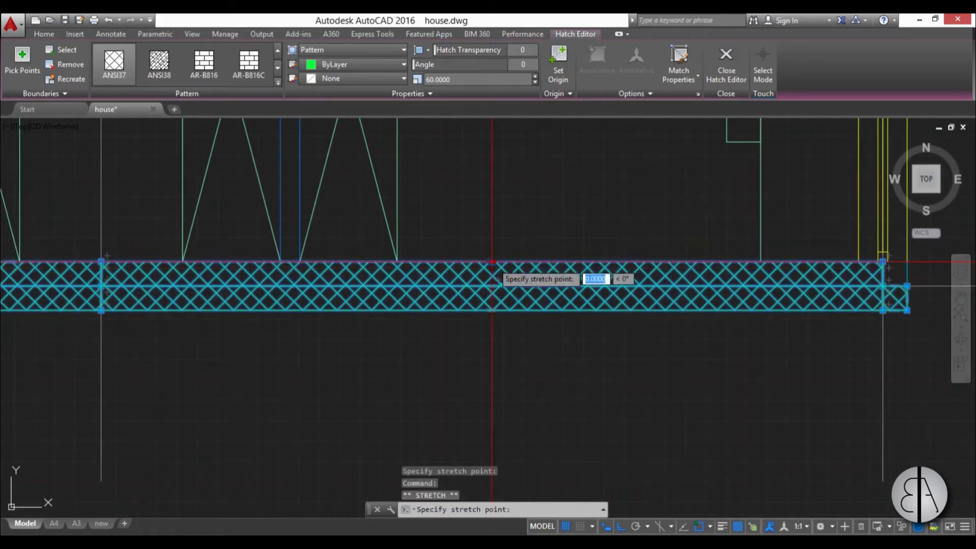
left_click(492, 274)
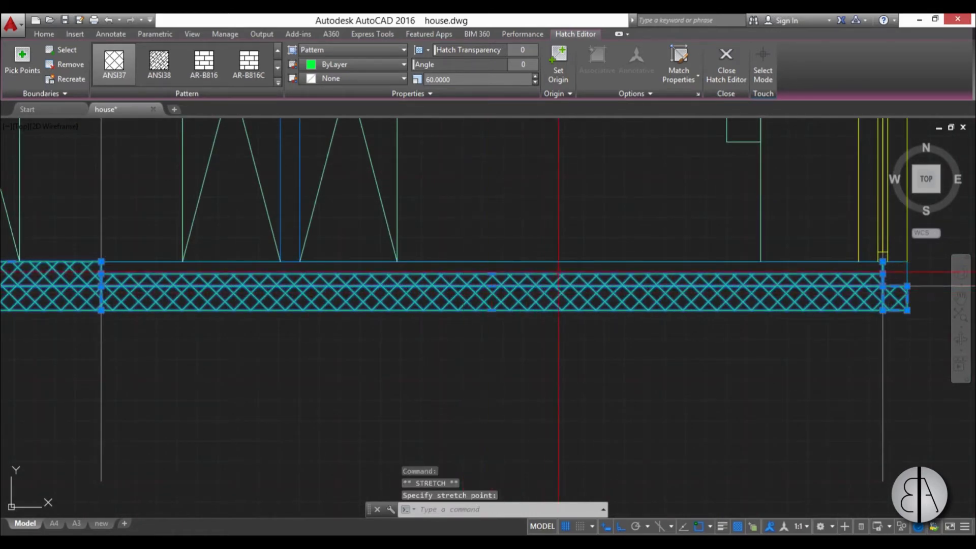
scroll(559, 272, "down", 2)
key("Escape")
key("Escape")
key("Escape")
Stretch the hatch's lower corner just right of the entrance rightward along the wall's outer edge, and deselect the hatch.
scroll(512, 330, "up", 1)
scroll(255, 265, "up", 3)
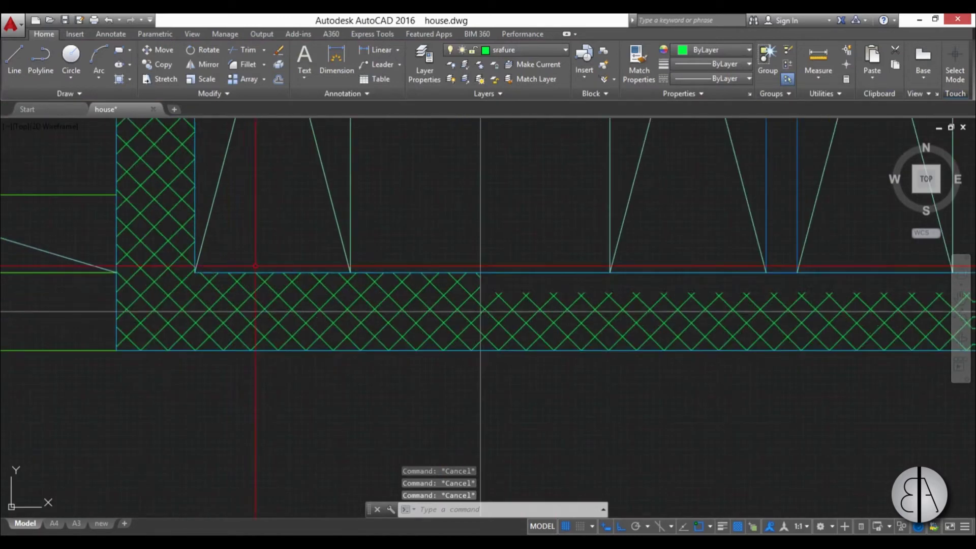
left_click(222, 311)
scroll(113, 352, "up", 2)
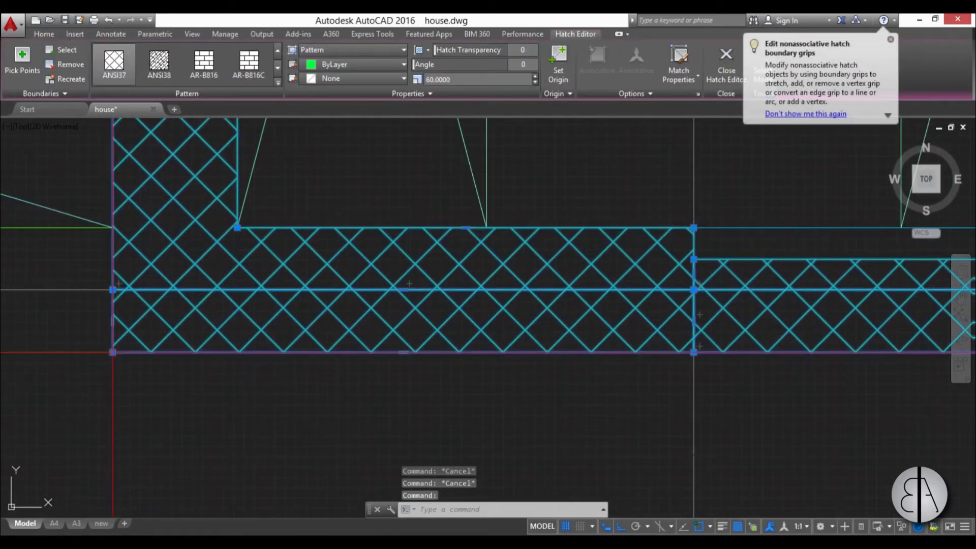
left_click(113, 351)
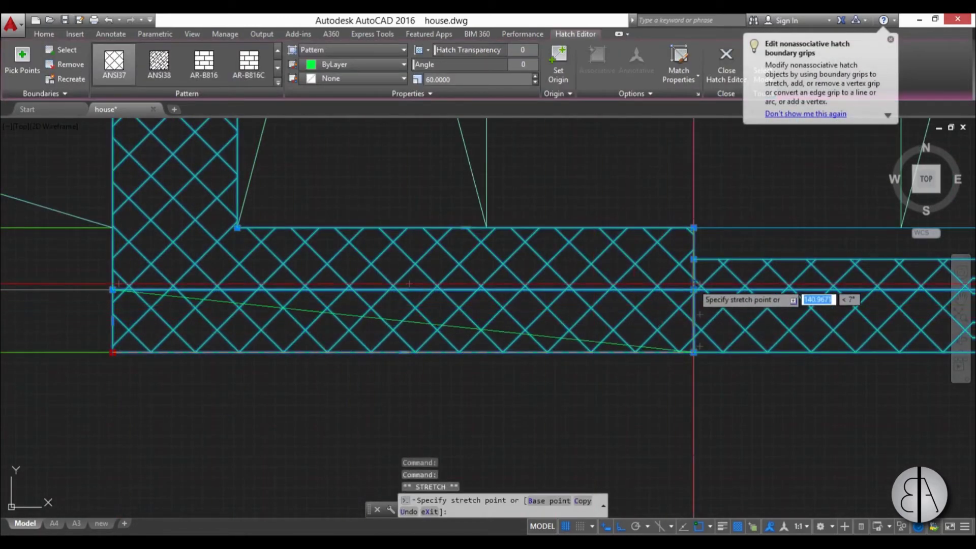
key("Escape")
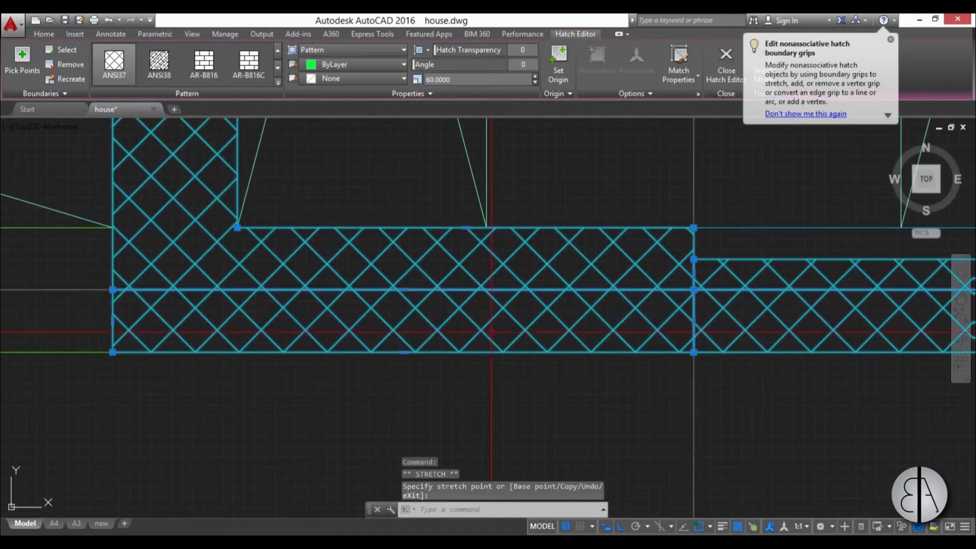
left_click(113, 352)
left_click(217, 352)
left_click(217, 352)
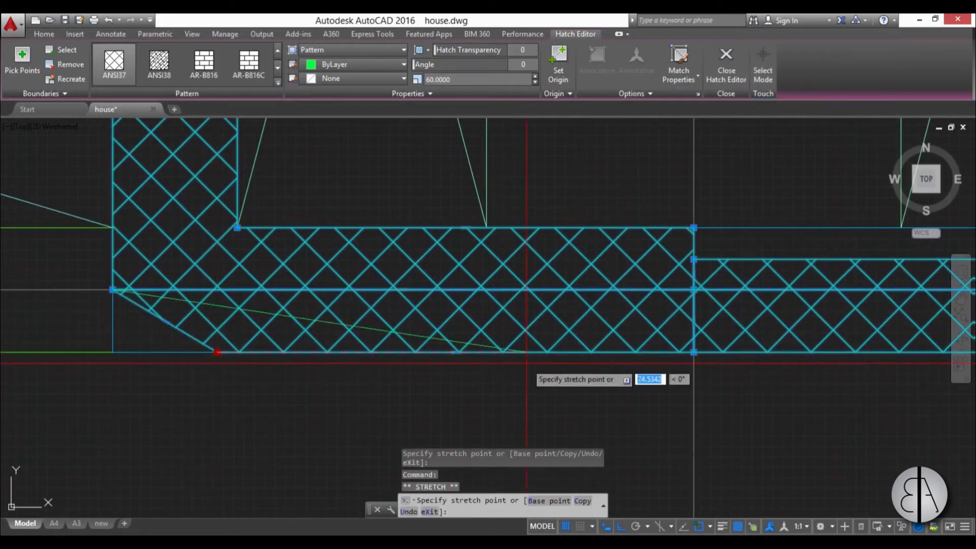
key("Escape")
scroll(433, 353, "down", 3)
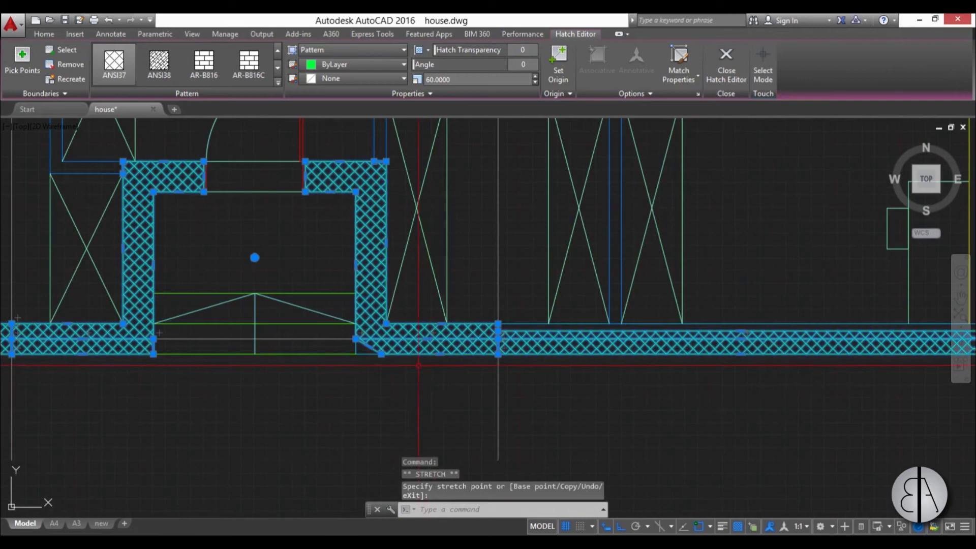
key("Escape")
key("Escape")
scroll(493, 366, "down", 2)
scroll(487, 344, "down", 2)
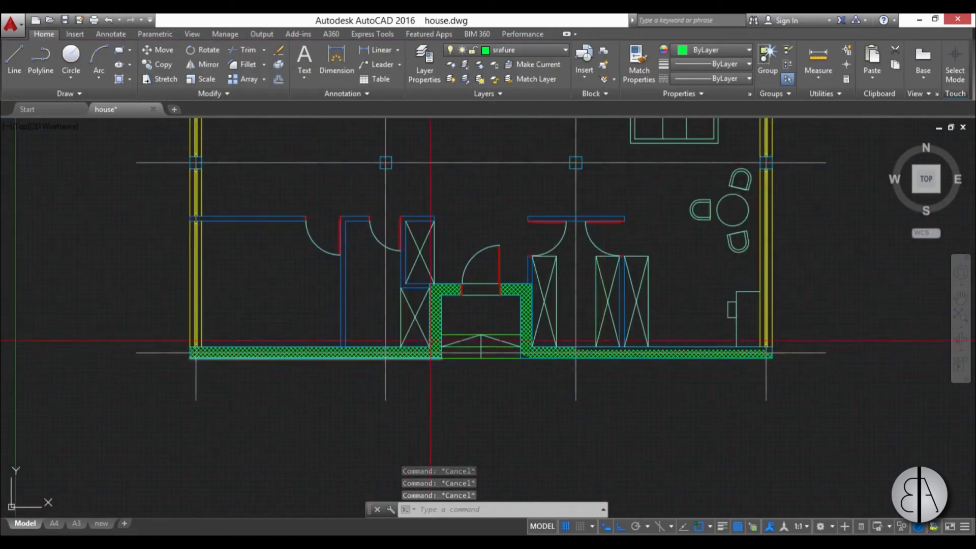
middle_click_drag(491, 306, 486, 331)
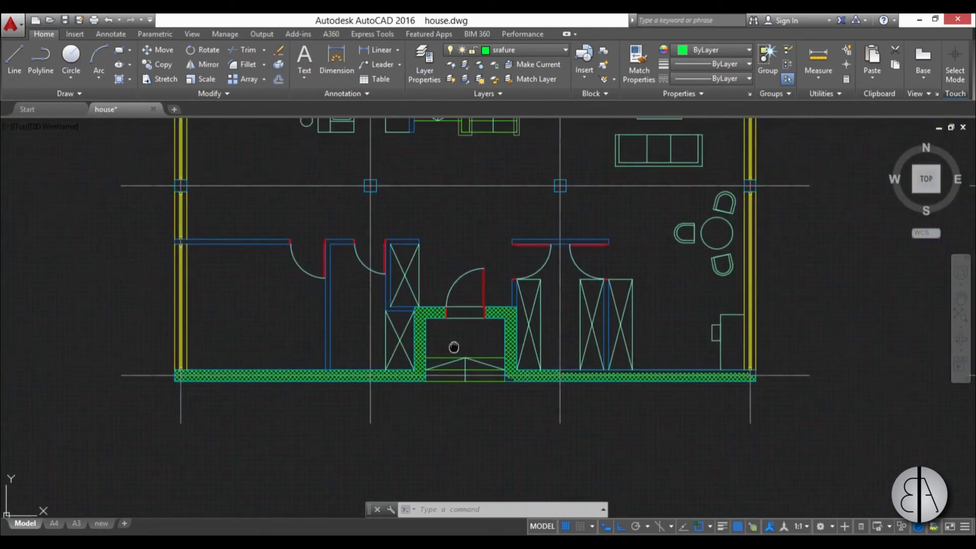
scroll(454, 347, "up", 2)
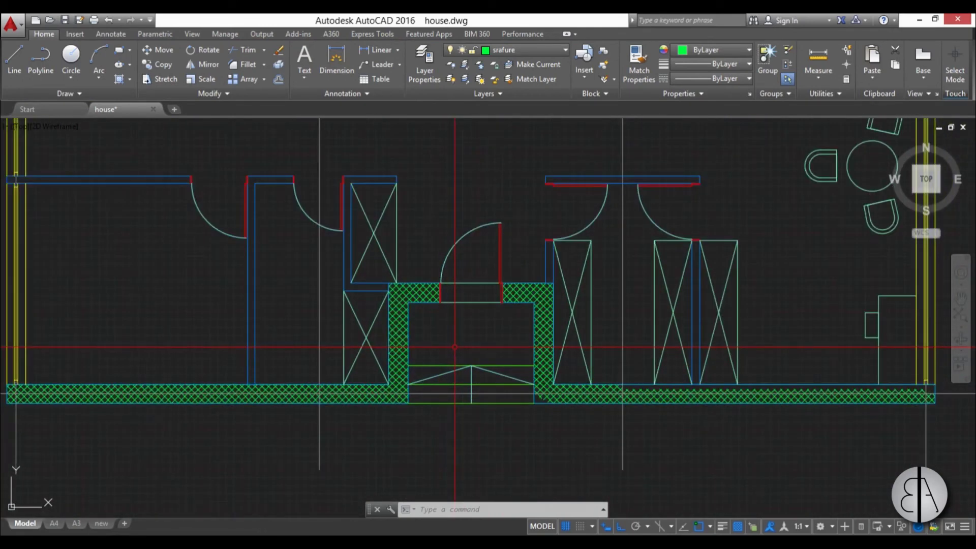